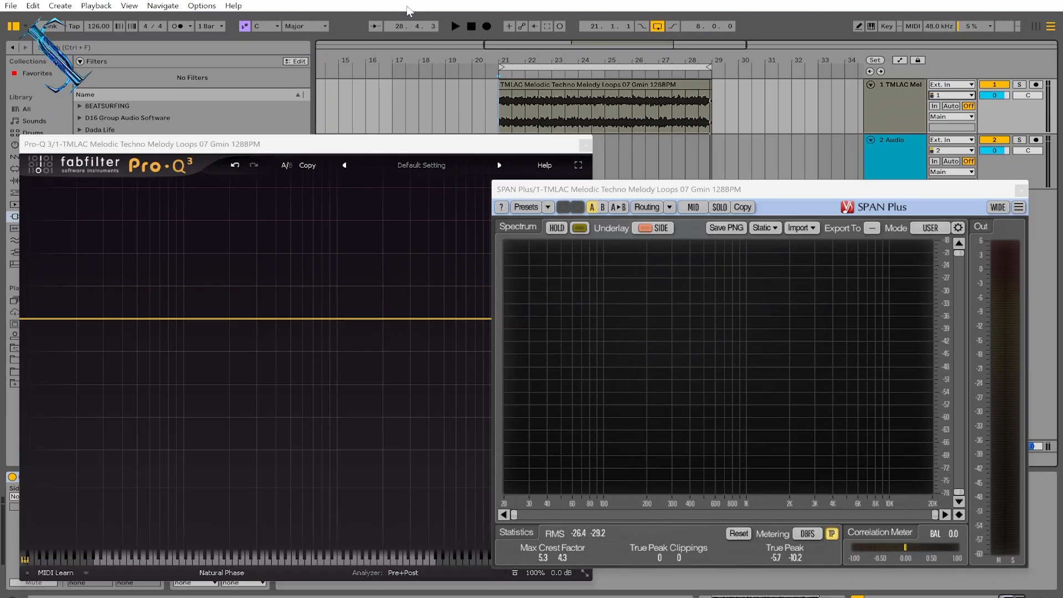
- Play and stop the melody loop to compare the EQ analyzer and SPAN Plus spectrum displays
left_click(455, 26)
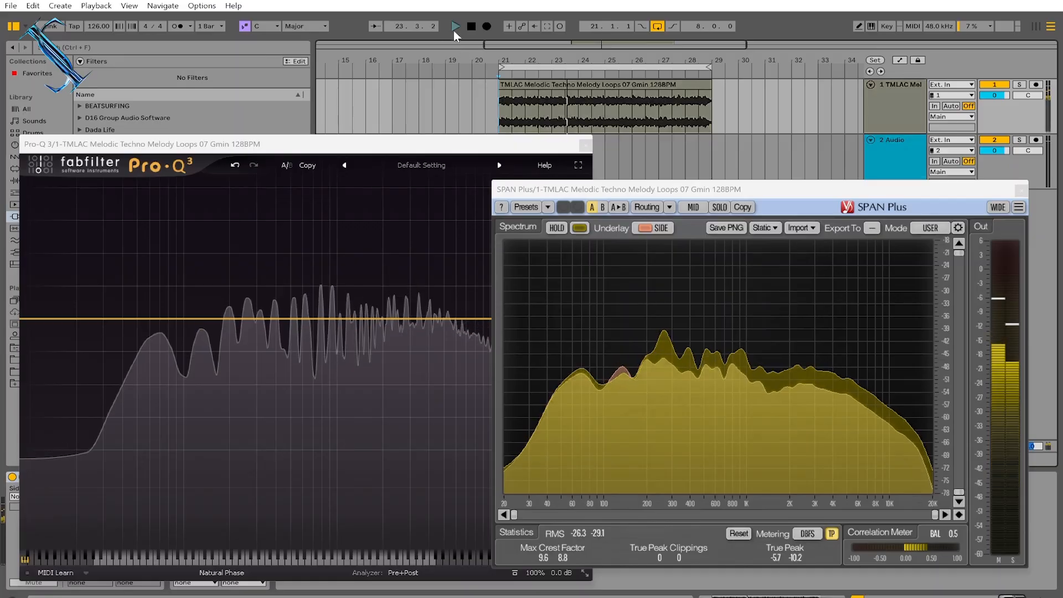
left_click(471, 25)
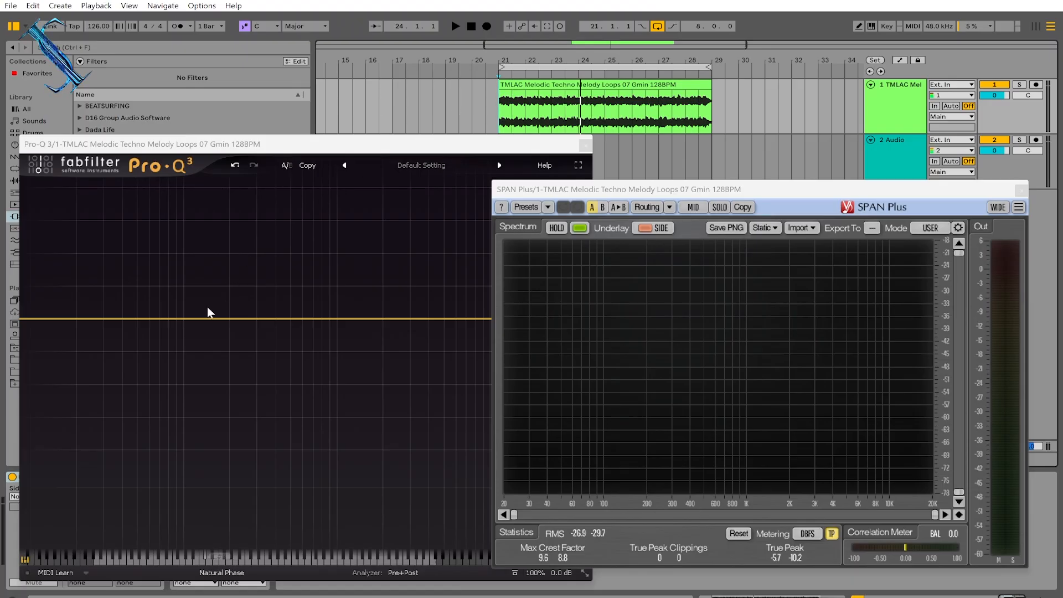
left_click(460, 31)
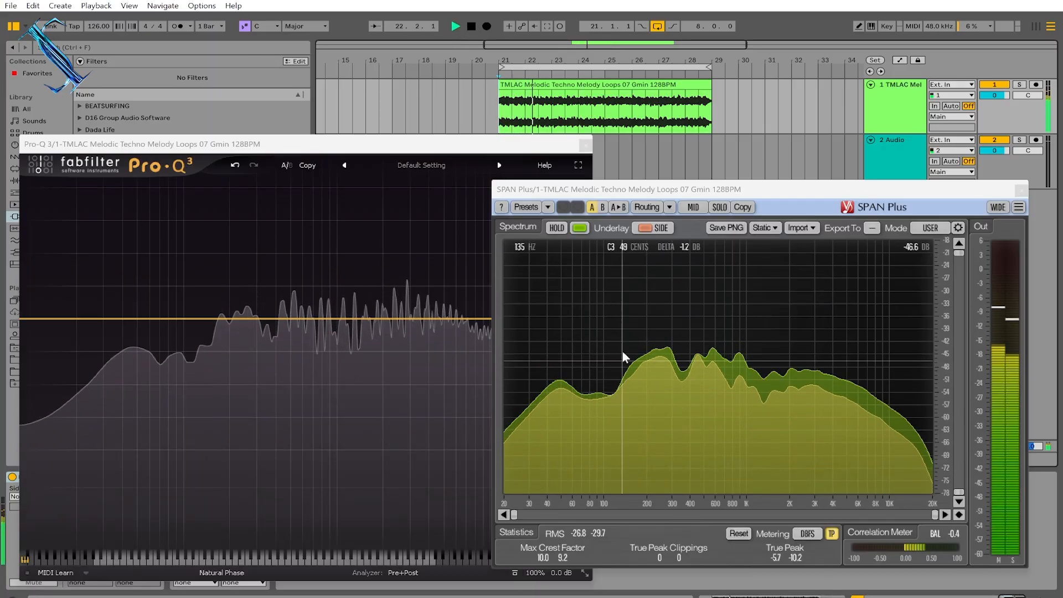
left_click(469, 26)
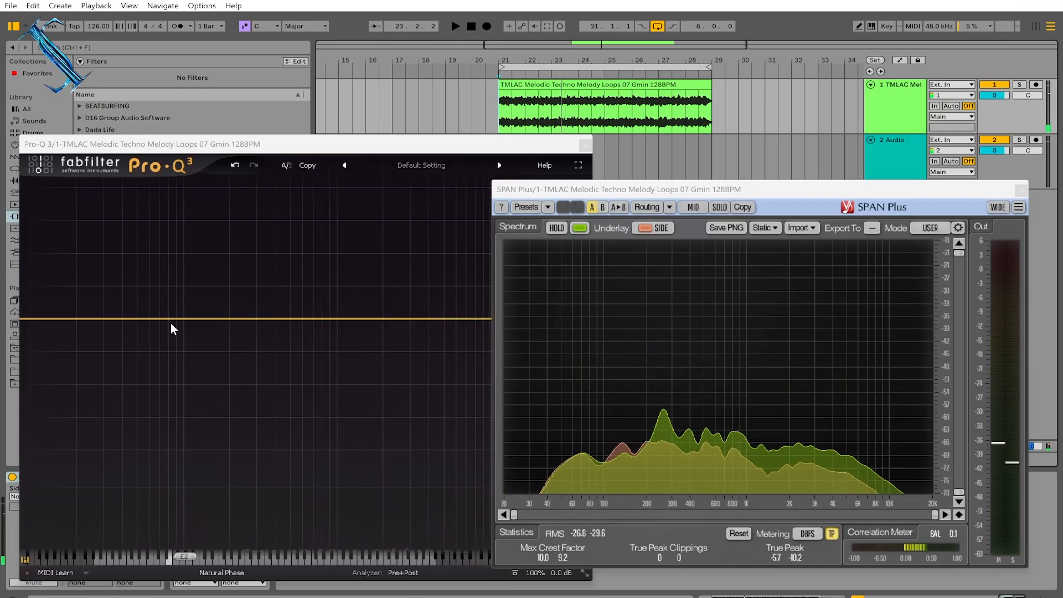
- Add an EQ band at about 92 Hz on the flat curve and set it to process the Mid channel only
left_click(287, 148)
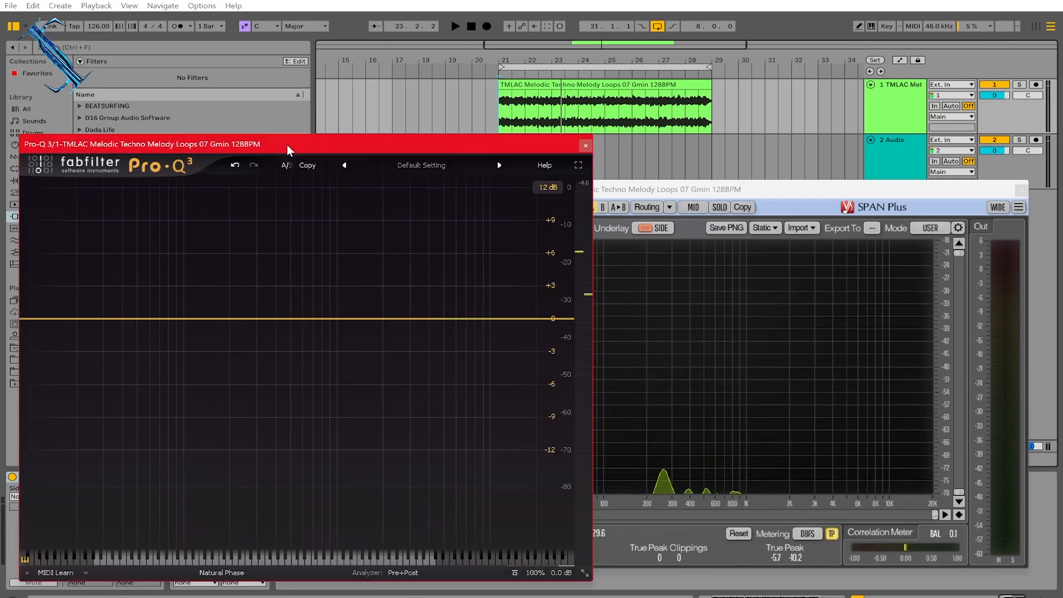
left_click(177, 319)
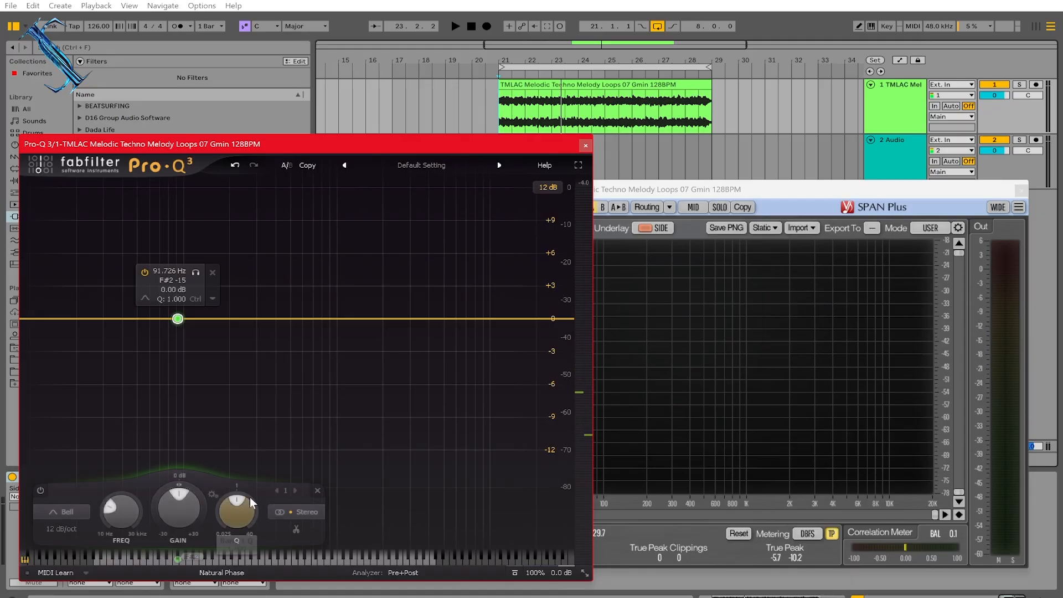
left_click(308, 515)
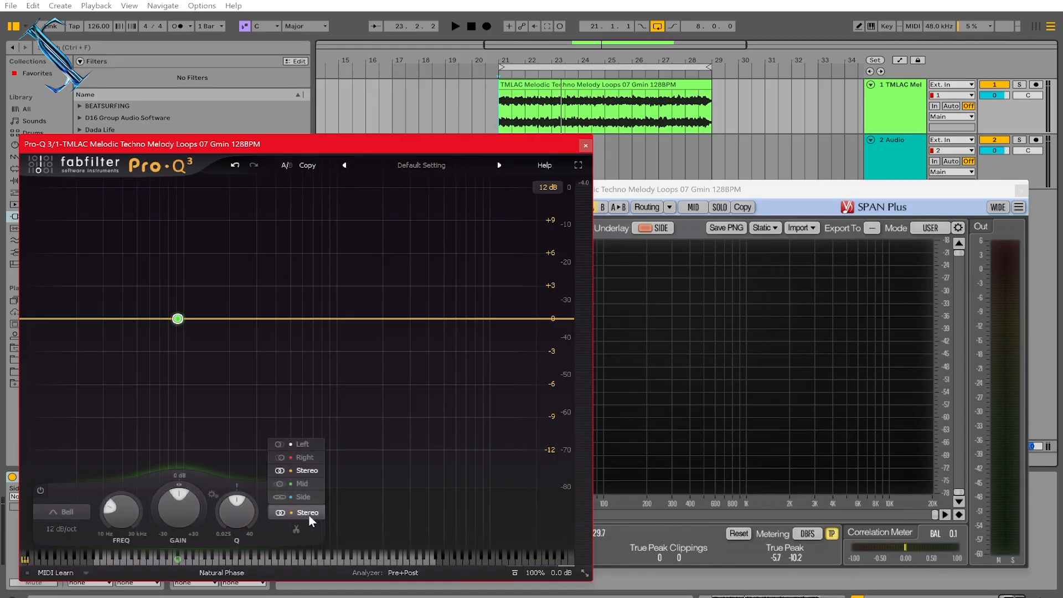
left_click(300, 483)
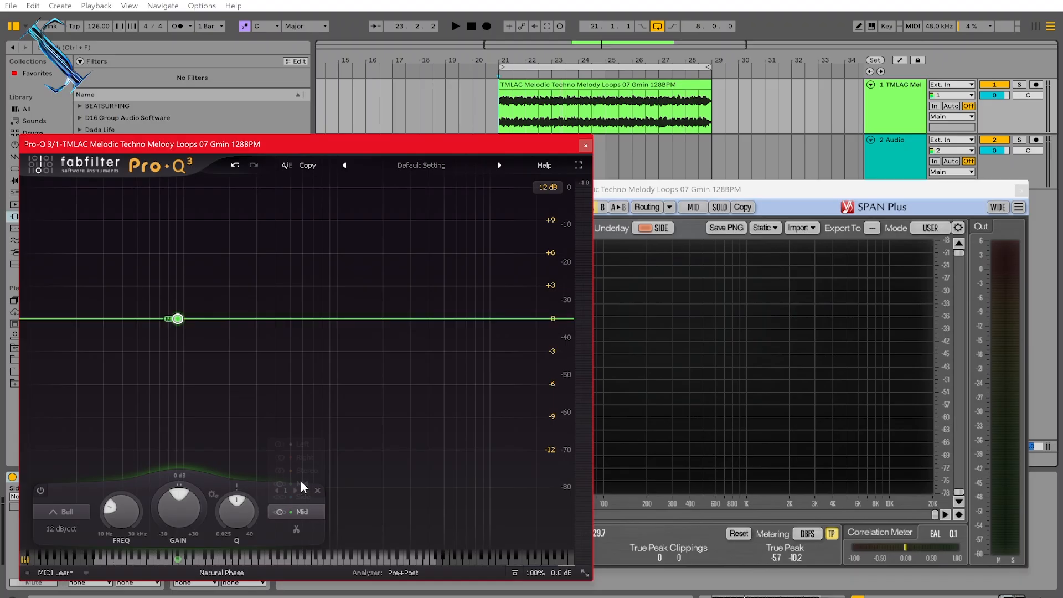
- Change the band's shape to Low Shelf and boost its gain about 3 dB
left_click(58, 511)
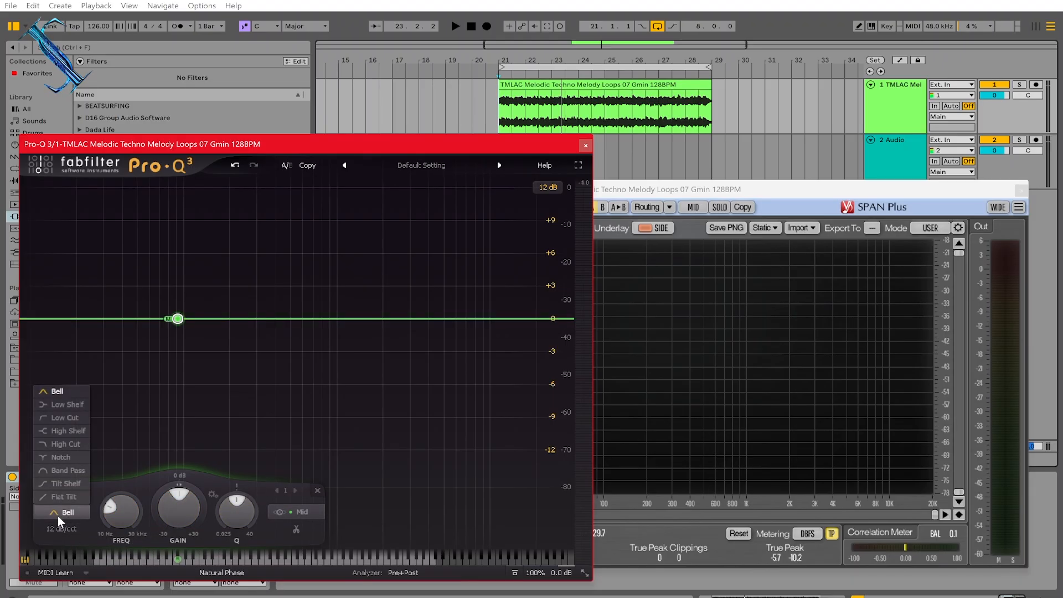
left_click(63, 405)
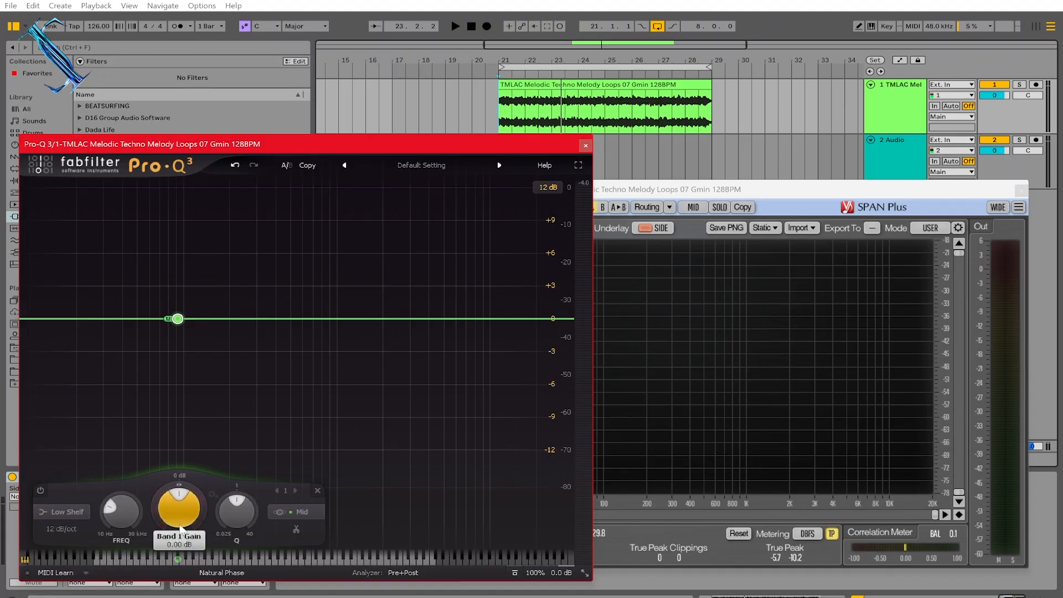
left_click_drag(180, 529, 177, 481)
left_click(669, 192)
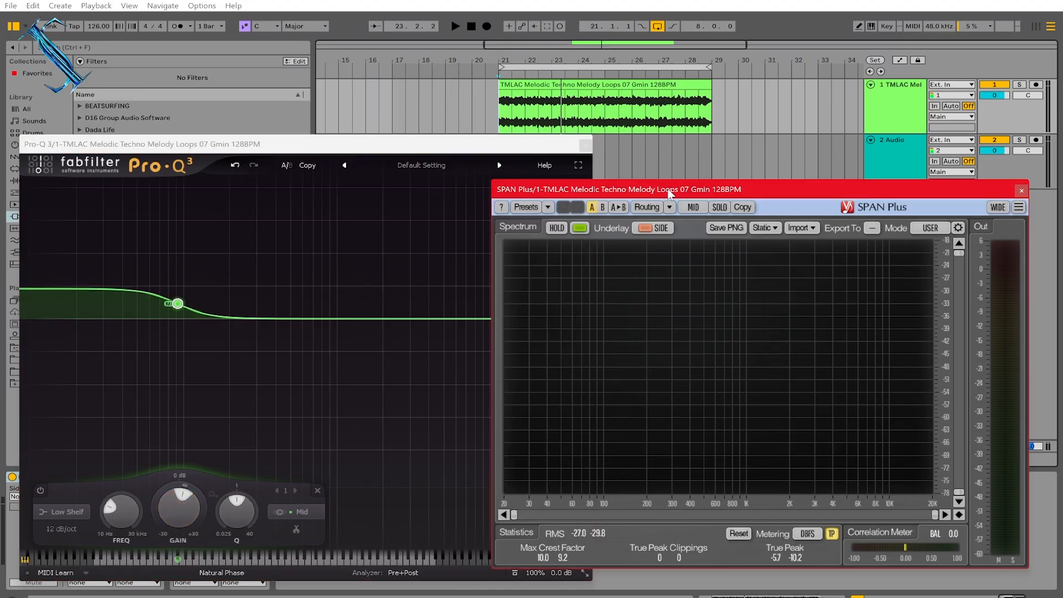
- Play the loop to audition the low shelf boost
left_click(455, 27)
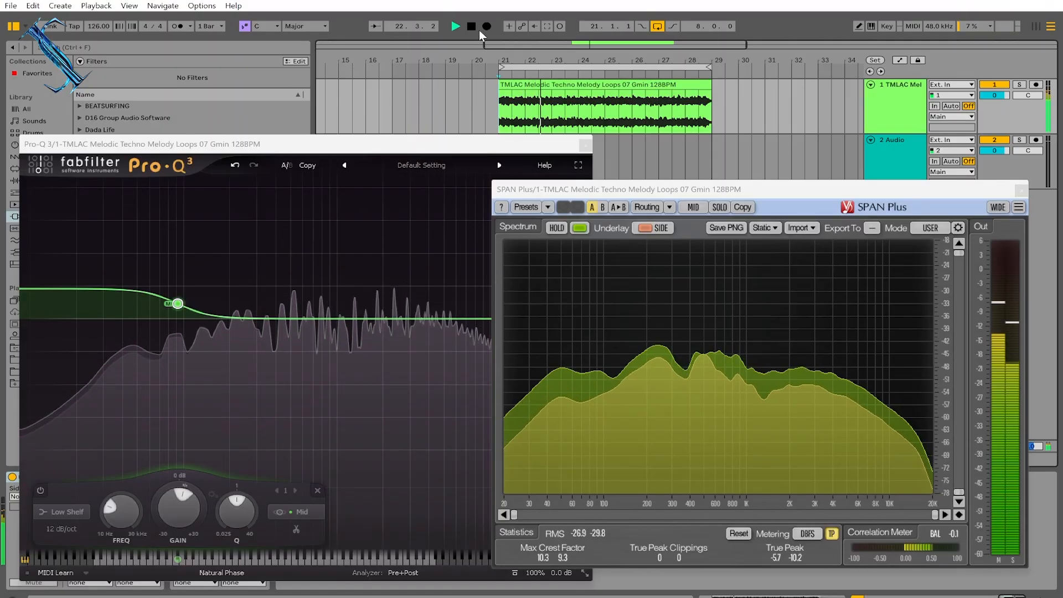
left_click(472, 26)
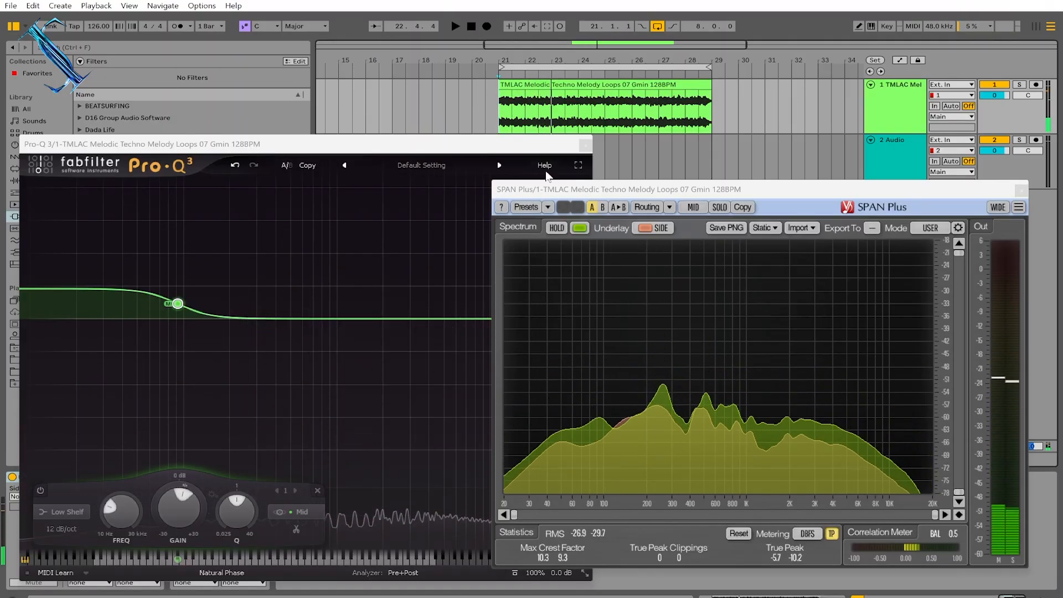
key("space")
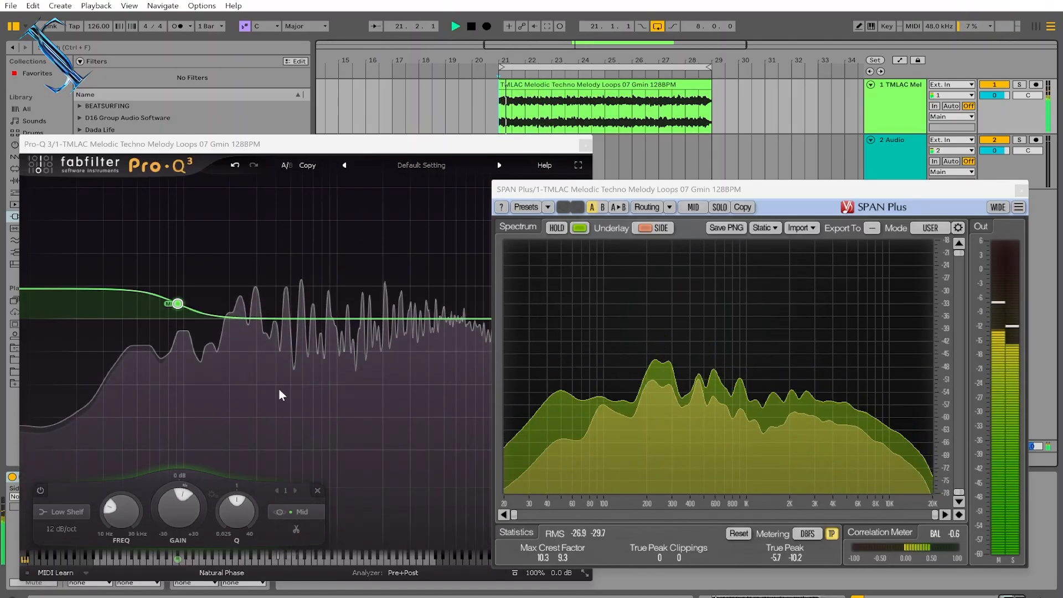
- Move the low shelf frequency up to about 175 Hz while the loop plays
left_click_drag(178, 519, 177, 513)
left_click(623, 191)
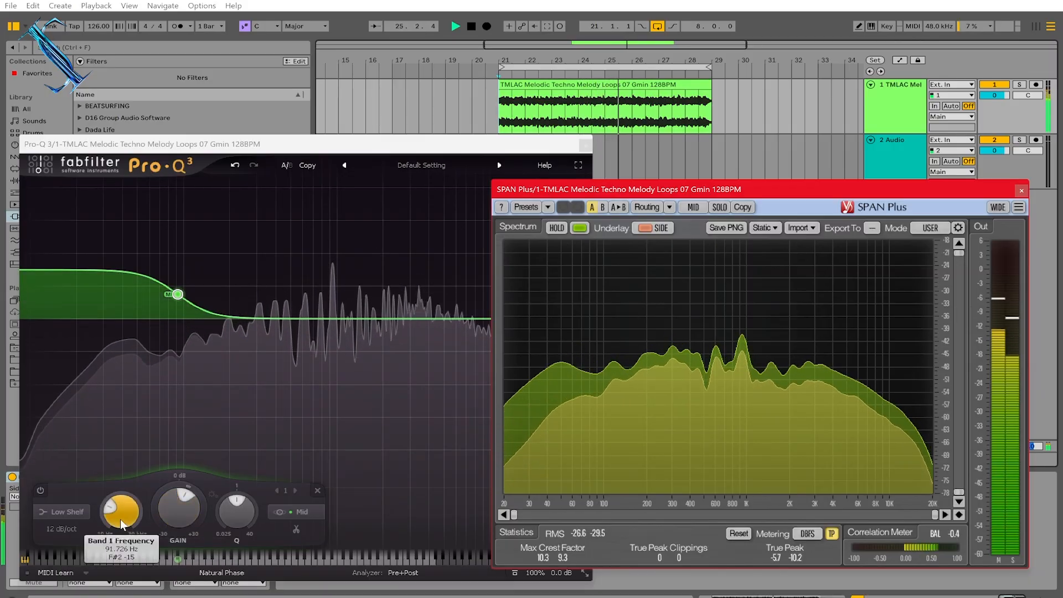
left_click_drag(176, 507, 142, 483)
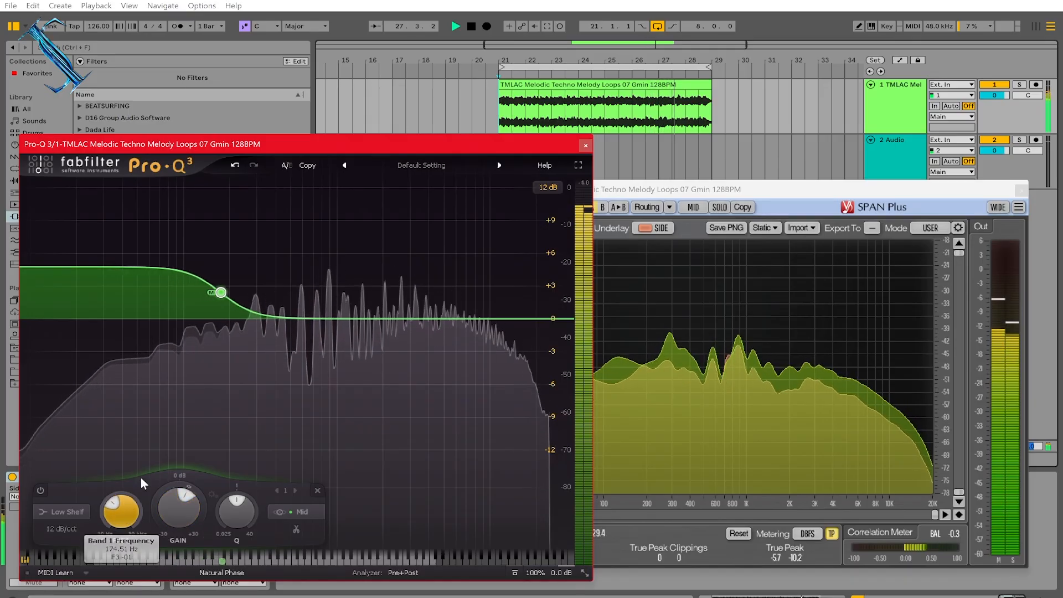
left_click(645, 191)
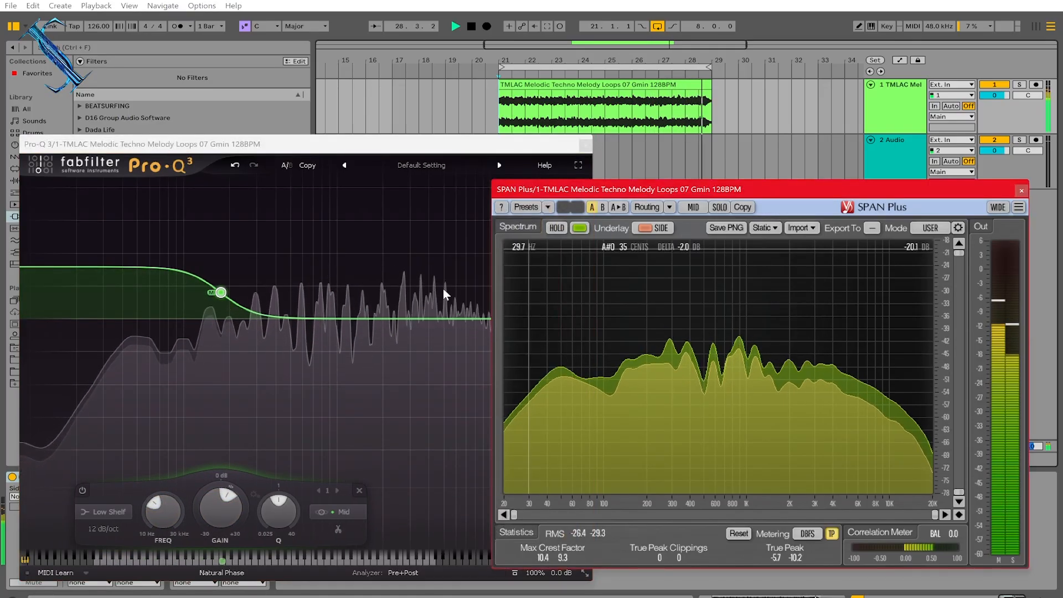
- Boost the low shelf gain to about 6.5 dB and stop playback
left_click_drag(213, 513, 258, 440)
left_click(637, 191)
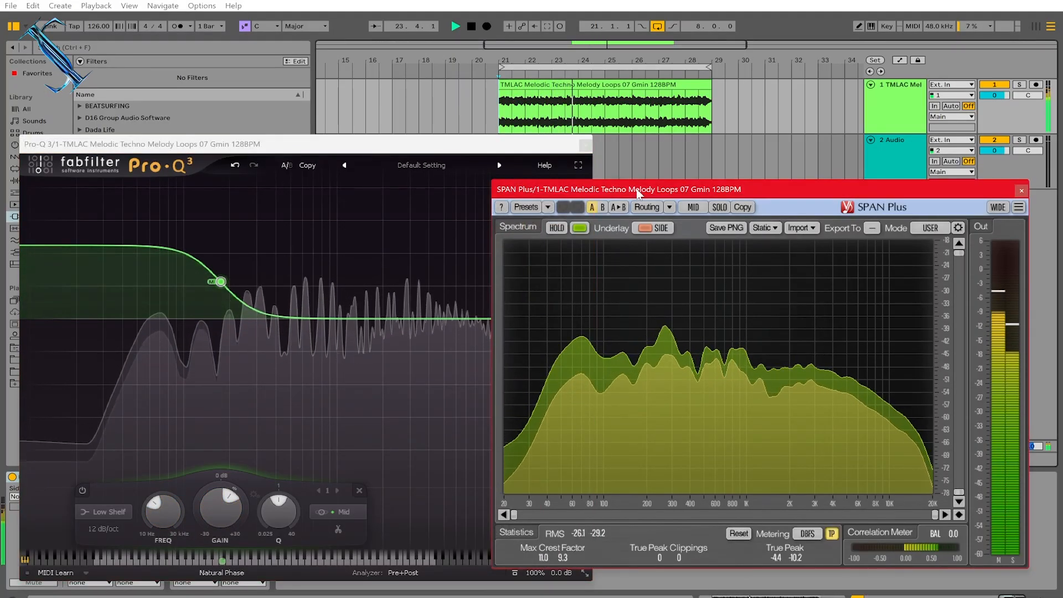
left_click(471, 27)
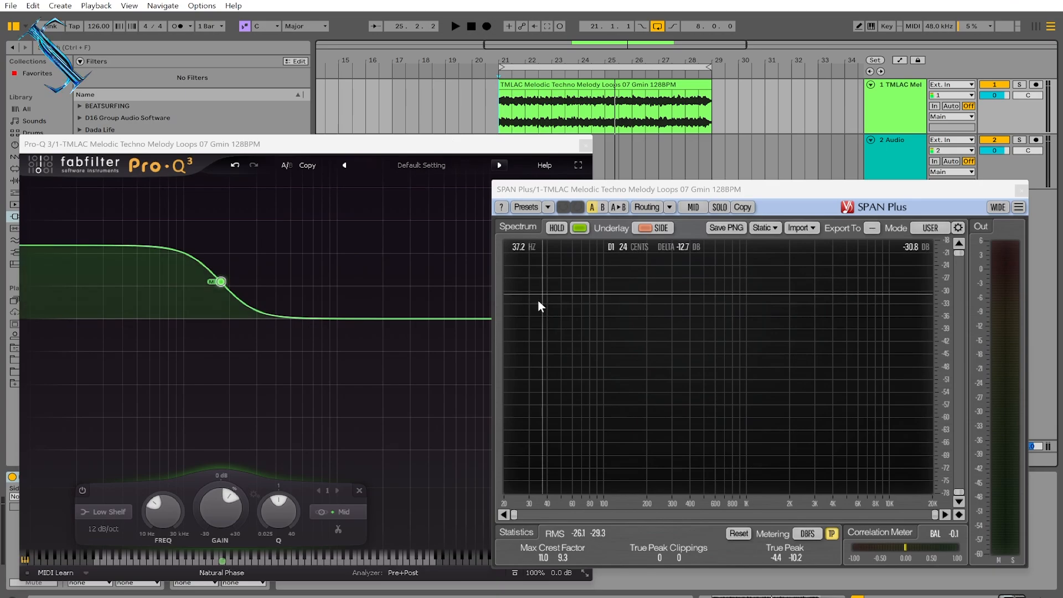
- Switch the low shelf band to Stereo processing and audition the loop
left_click(339, 514)
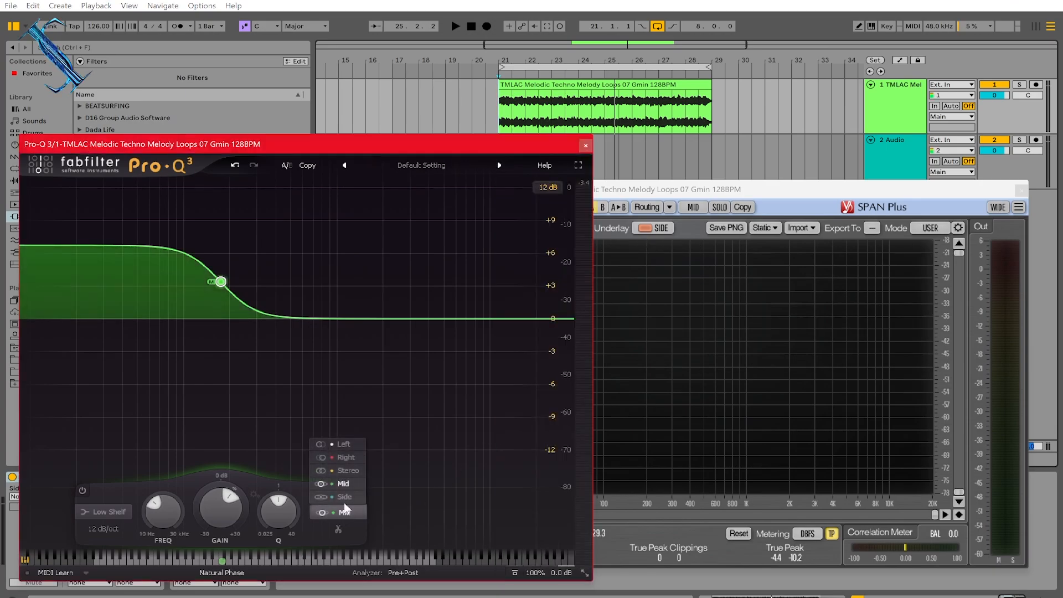
left_click(350, 470)
left_click(599, 182)
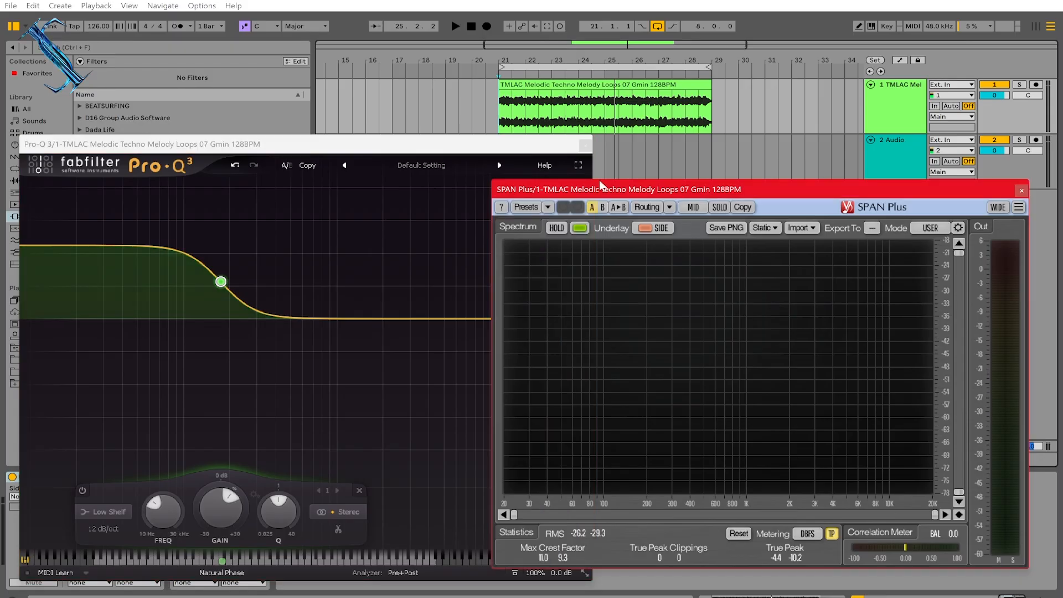
left_click(455, 24)
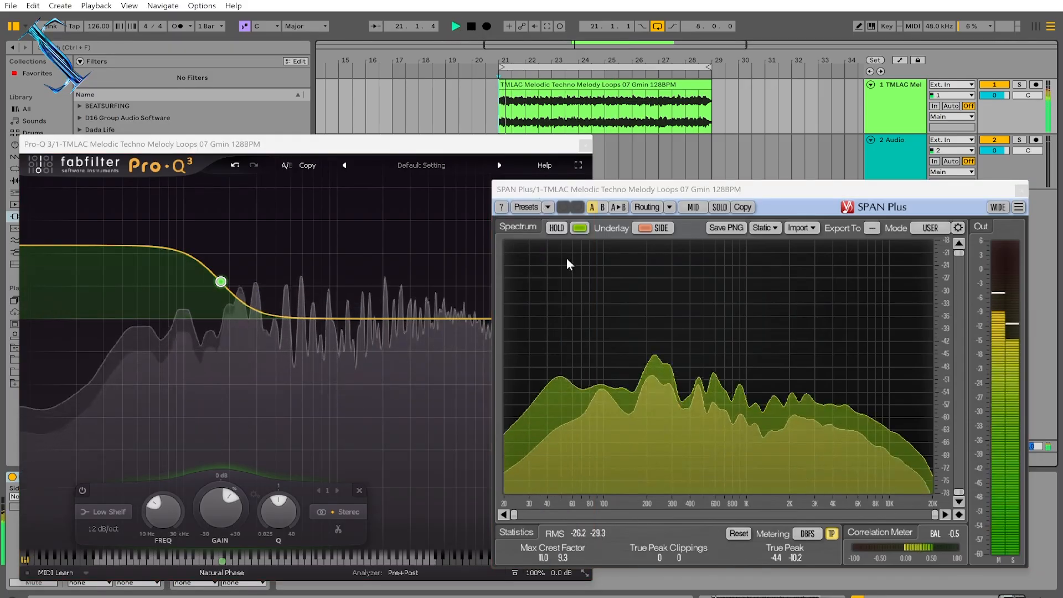
left_click(471, 26)
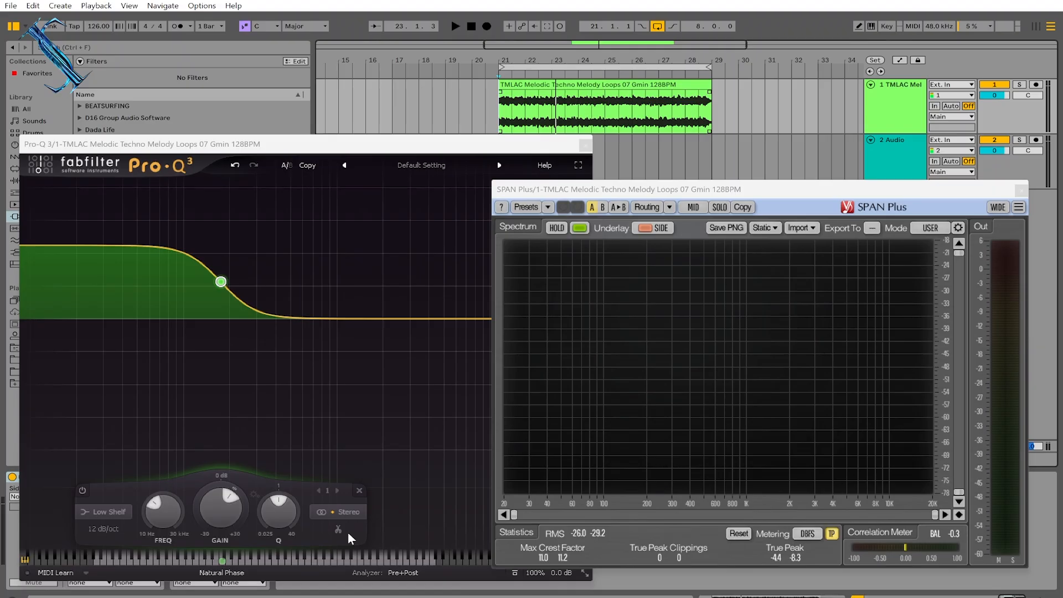
- Switch the low shelf band back to Mid processing and audition the loop again
left_click(350, 512)
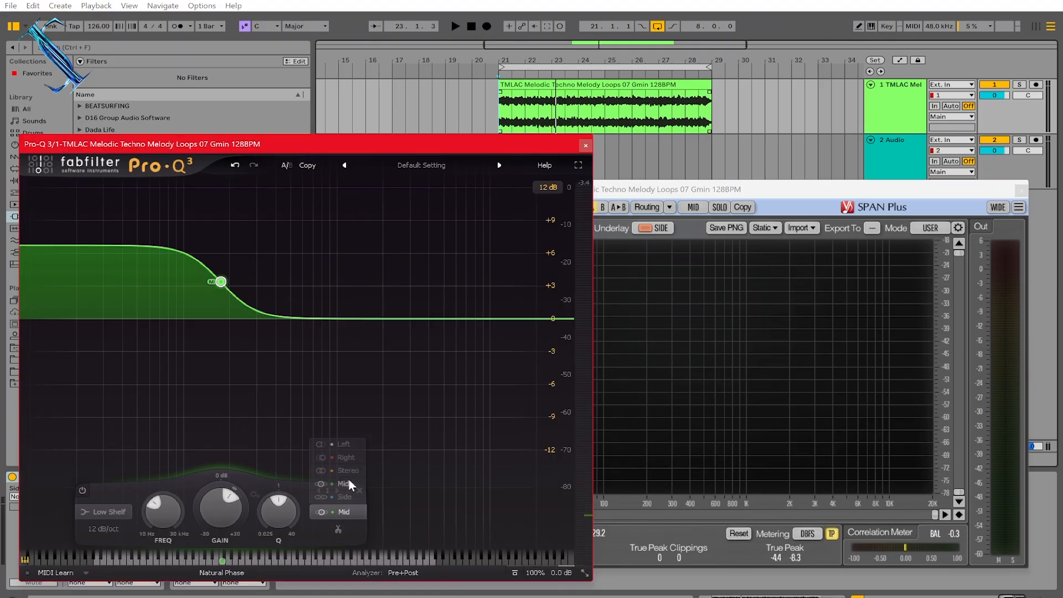
left_click(348, 479)
left_click(644, 190)
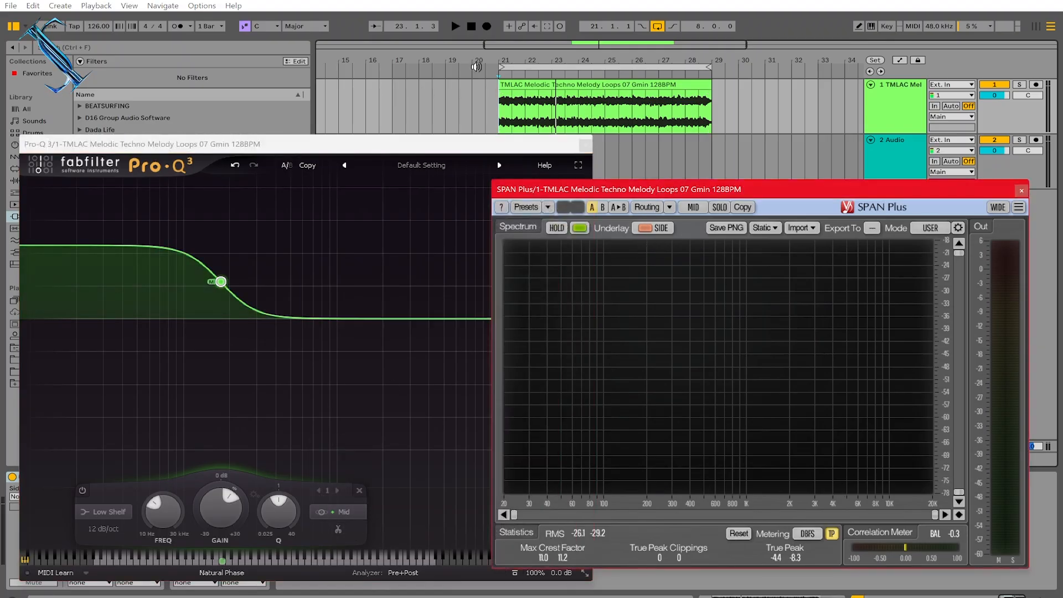
left_click(455, 26)
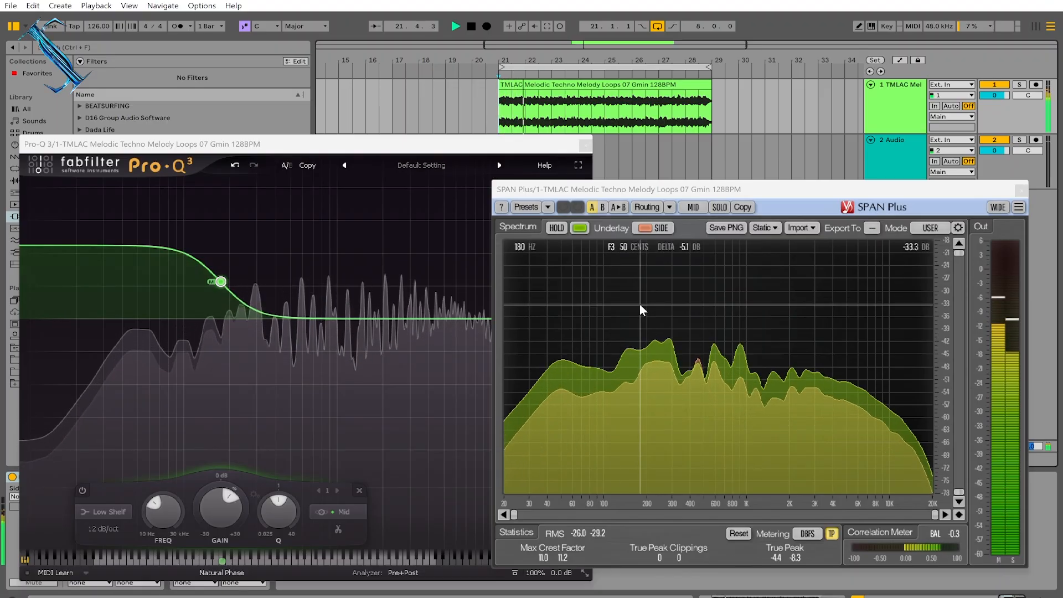
left_click(471, 26)
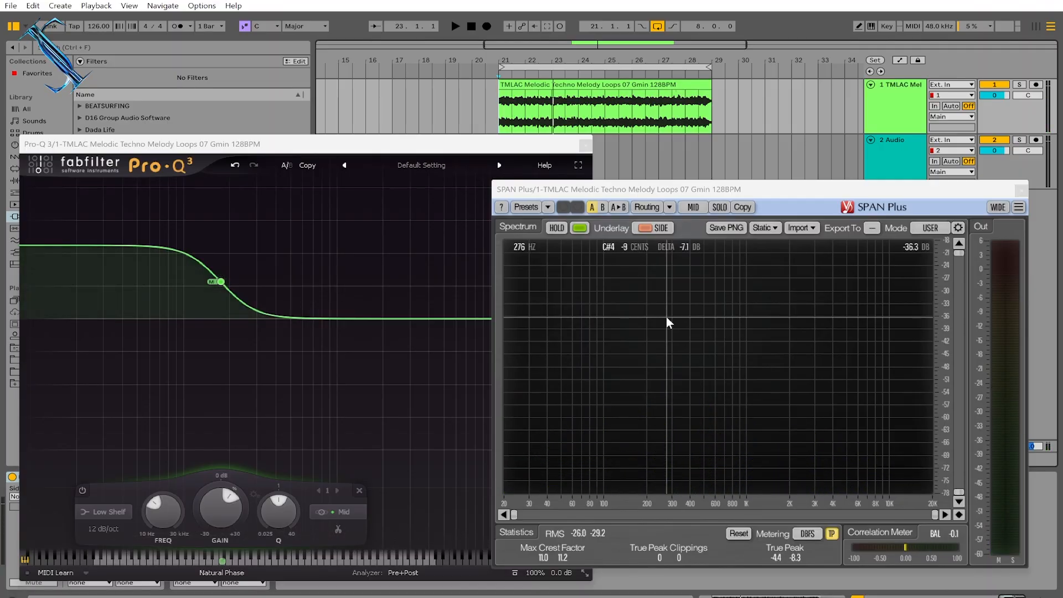
left_click(452, 26)
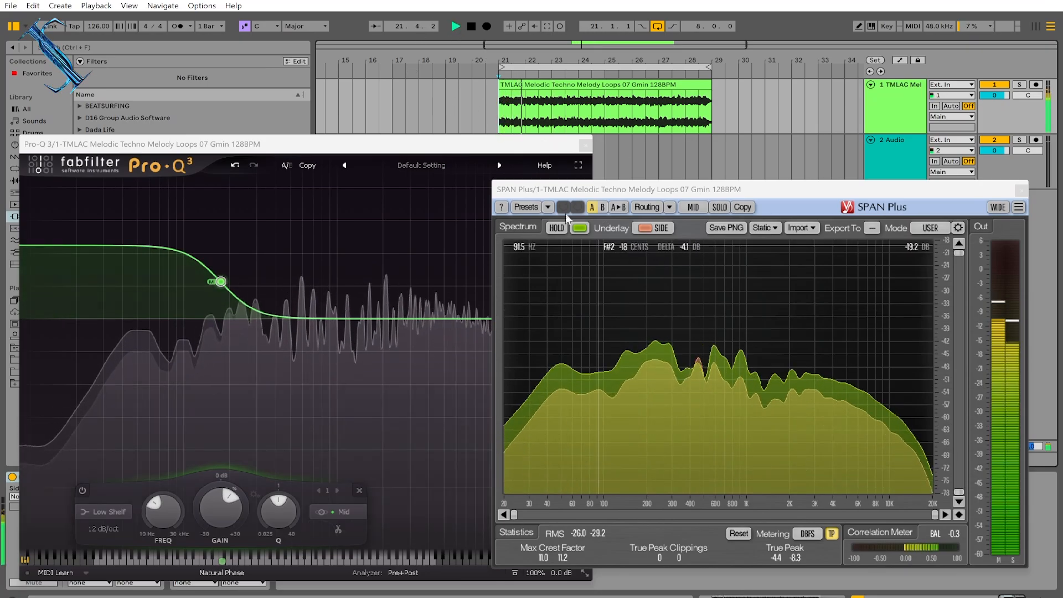
left_click(471, 26)
- Add a second Mid bell band above the shelf, boost it about 2 dB and audition the loop
left_click(299, 319)
left_click_drag(299, 319, 298, 299)
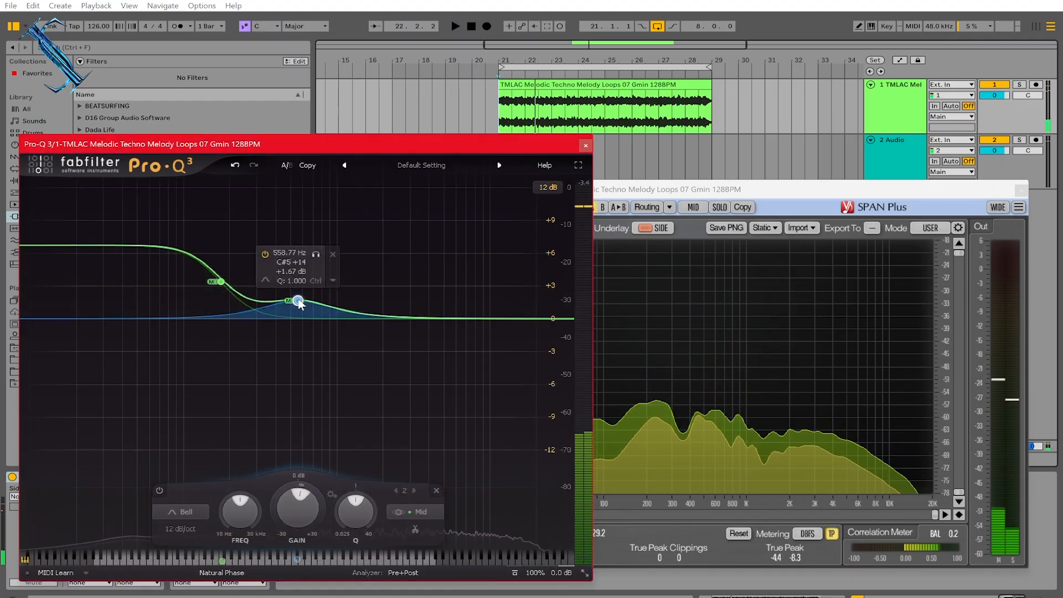
left_click(651, 189)
left_click(455, 26)
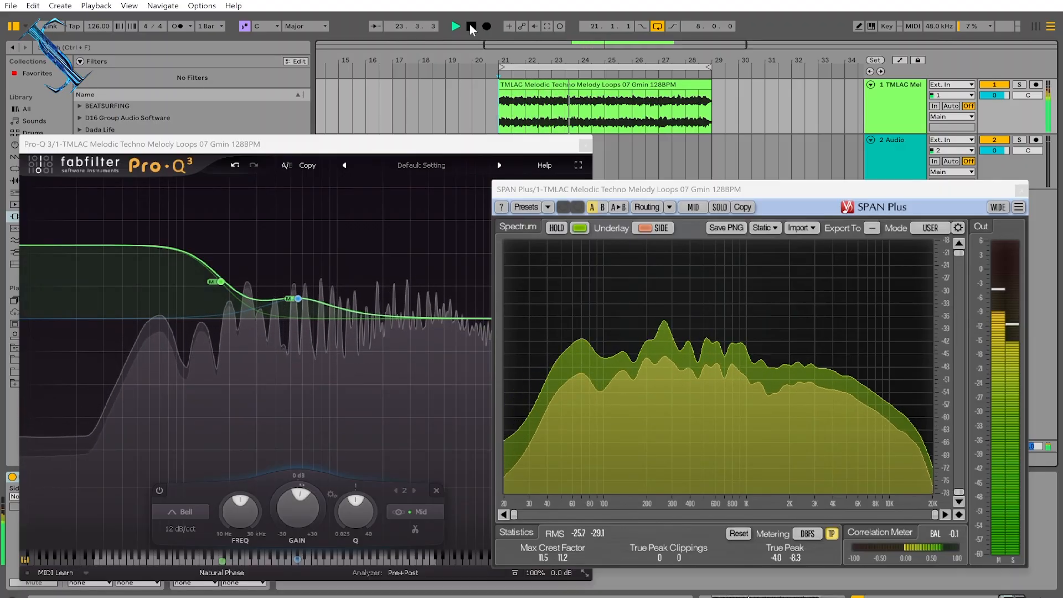
left_click(471, 26)
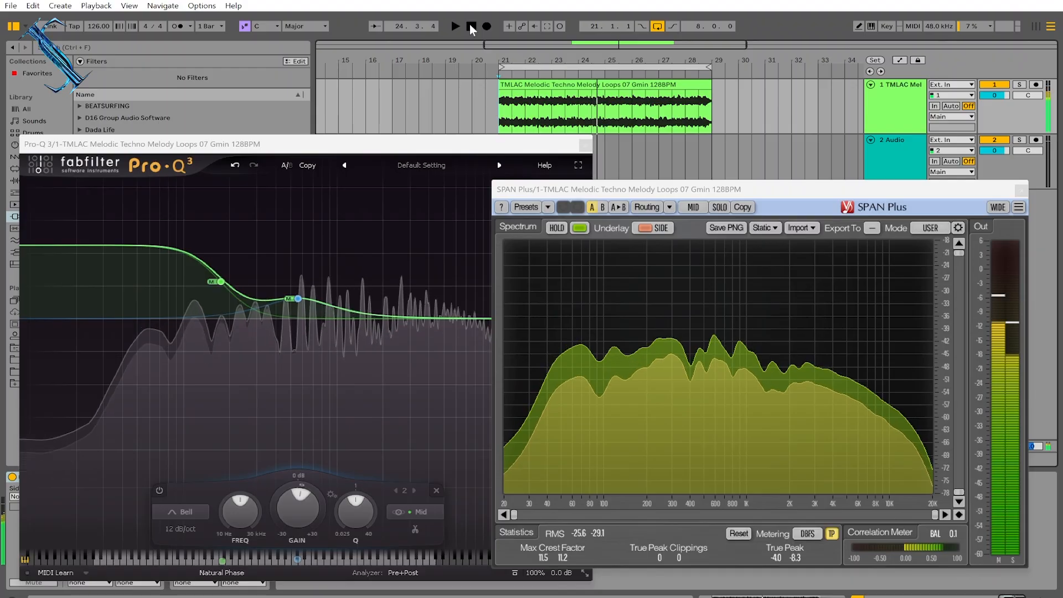